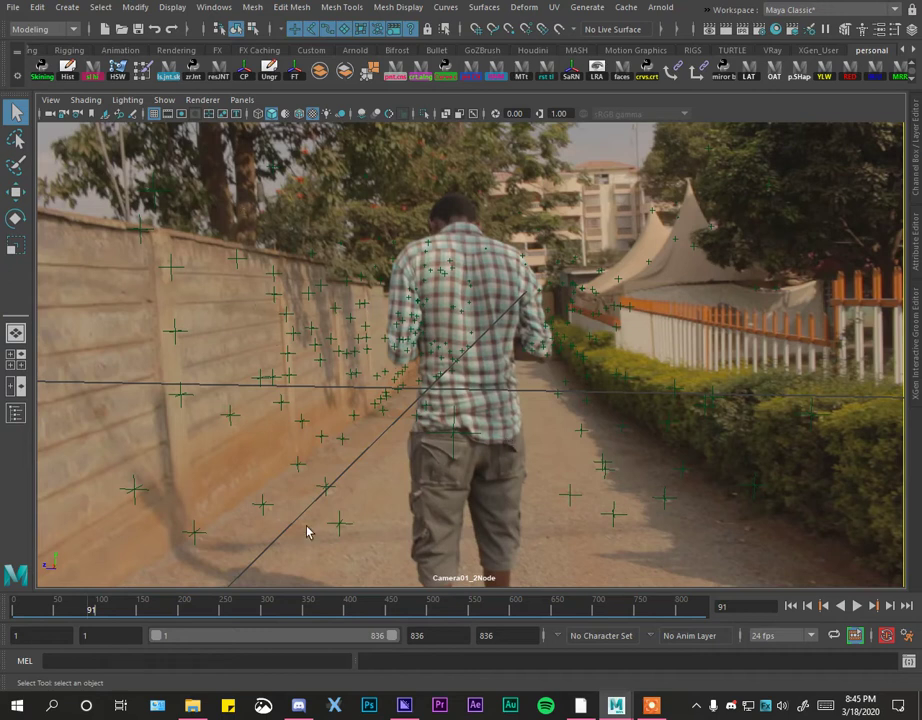
# Bring up Media Encoder's queue with MVI_9761.MOV exporting as a Targa Sequence; close Export Settings unchanged.
pyautogui.click(416, 707)
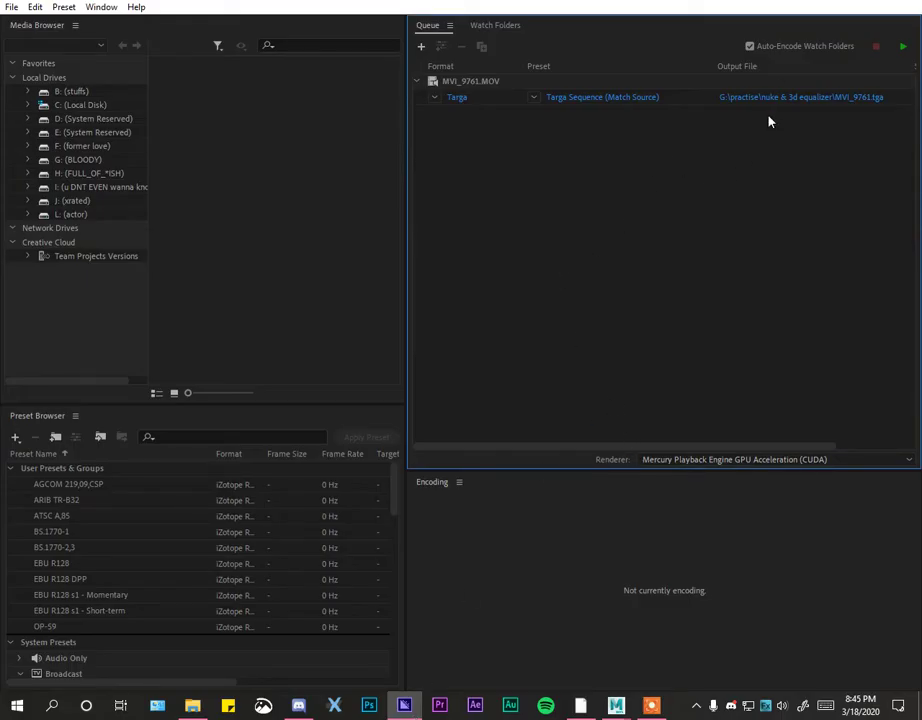
pyautogui.click(851, 8)
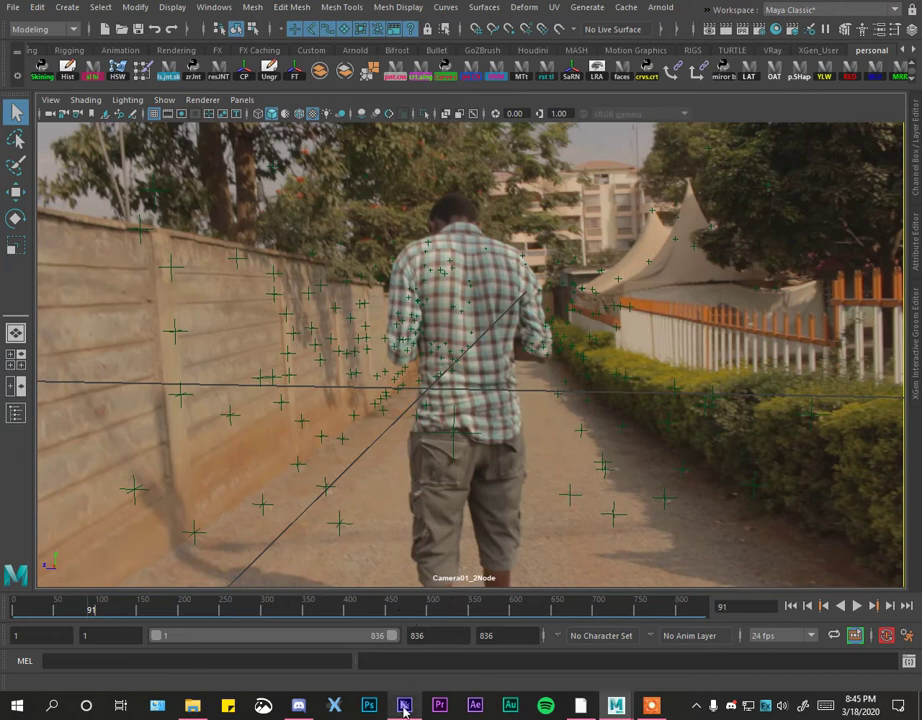
pyautogui.moveTo(405, 705)
pyautogui.click(405, 705)
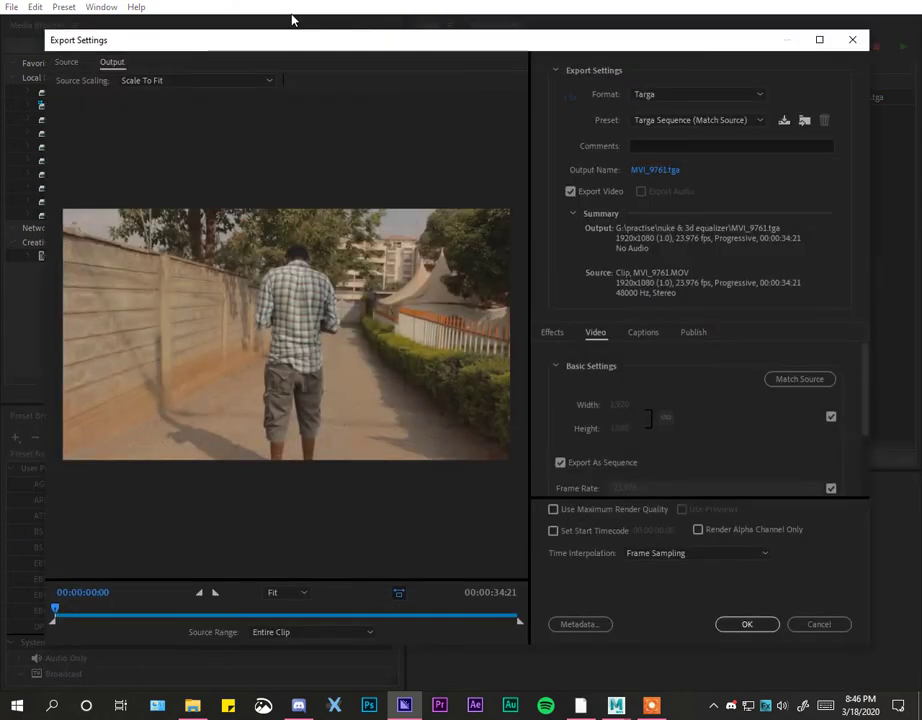
pyautogui.click(852, 39)
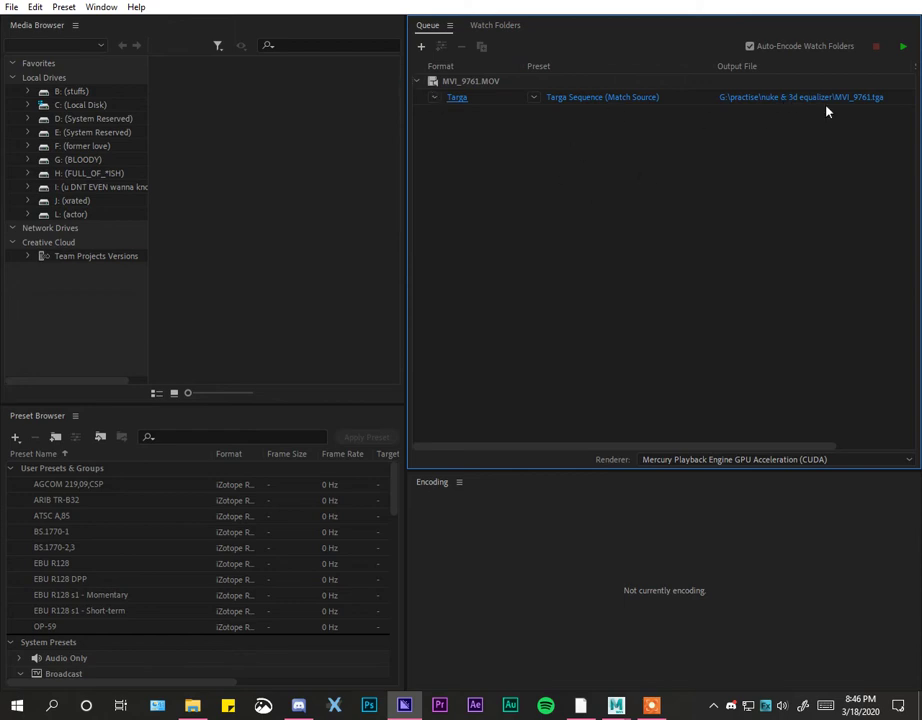
pyautogui.click(624, 100)
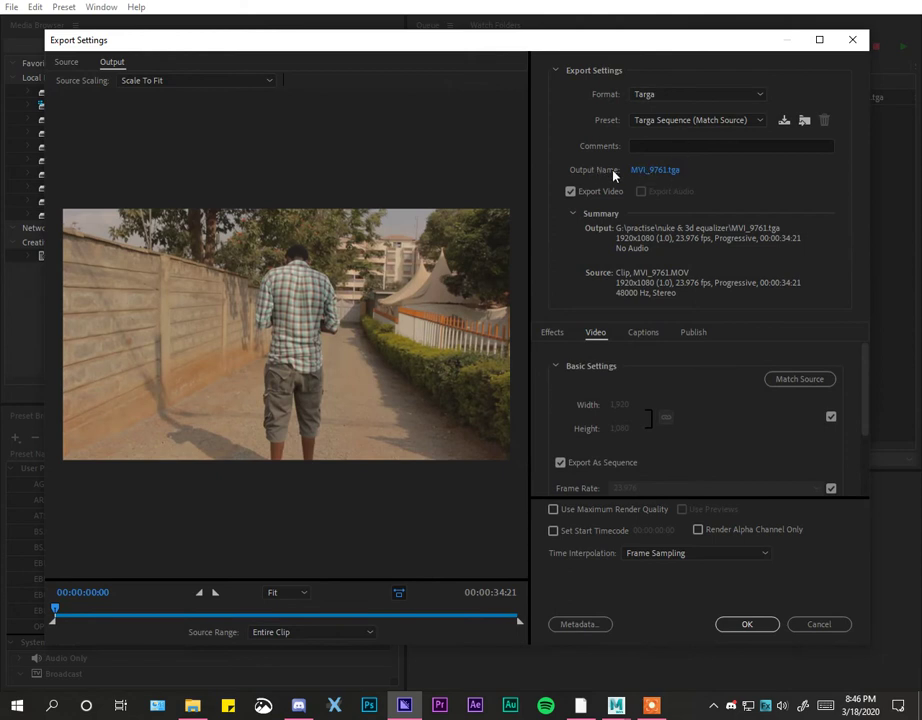
pyautogui.click(676, 98)
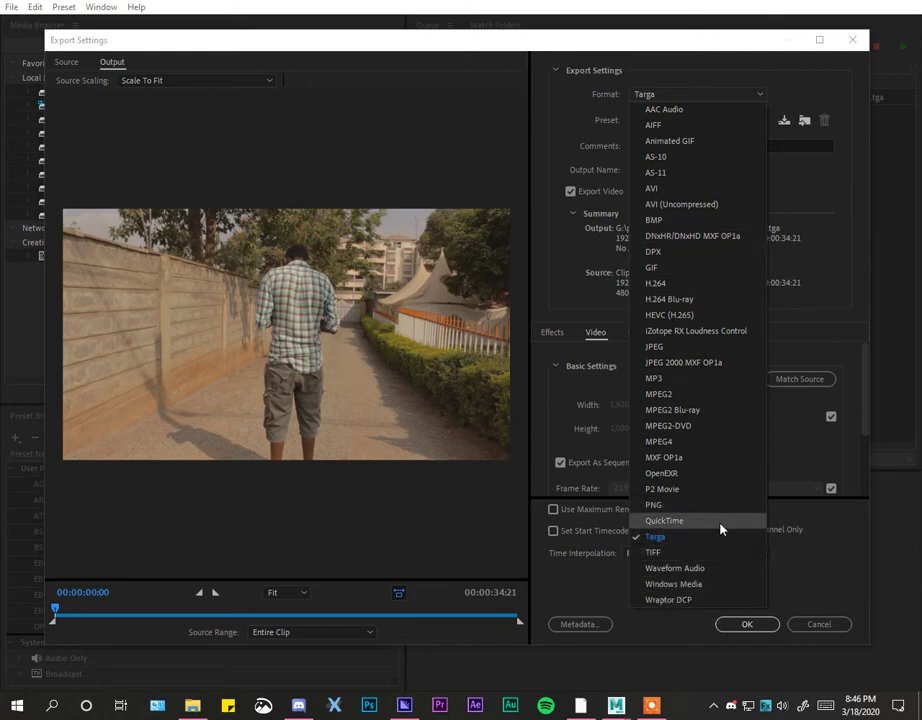
pyautogui.click(774, 622)
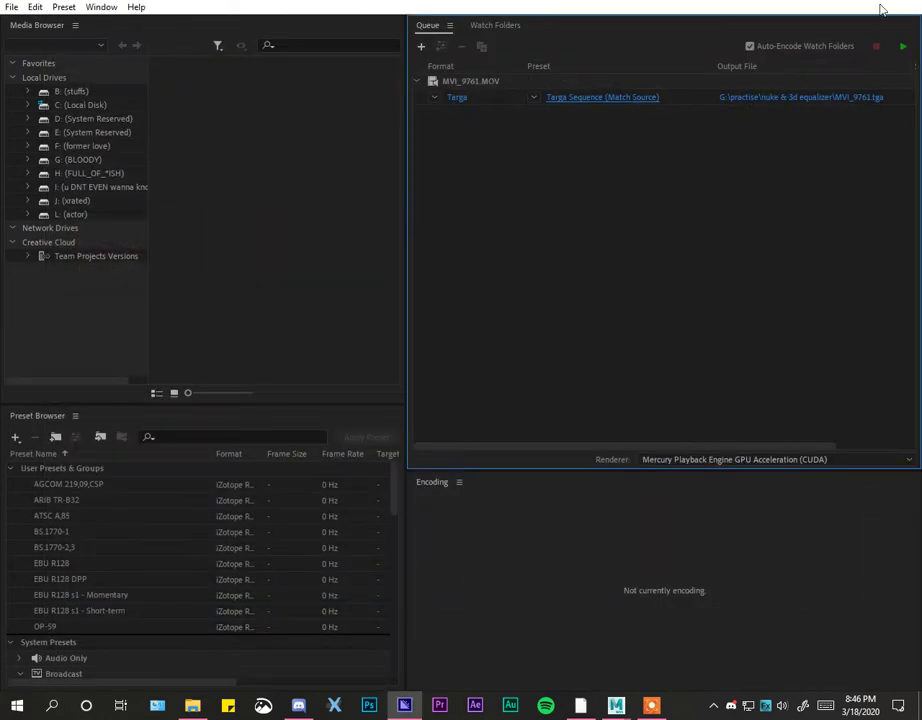
pyautogui.click(630, 98)
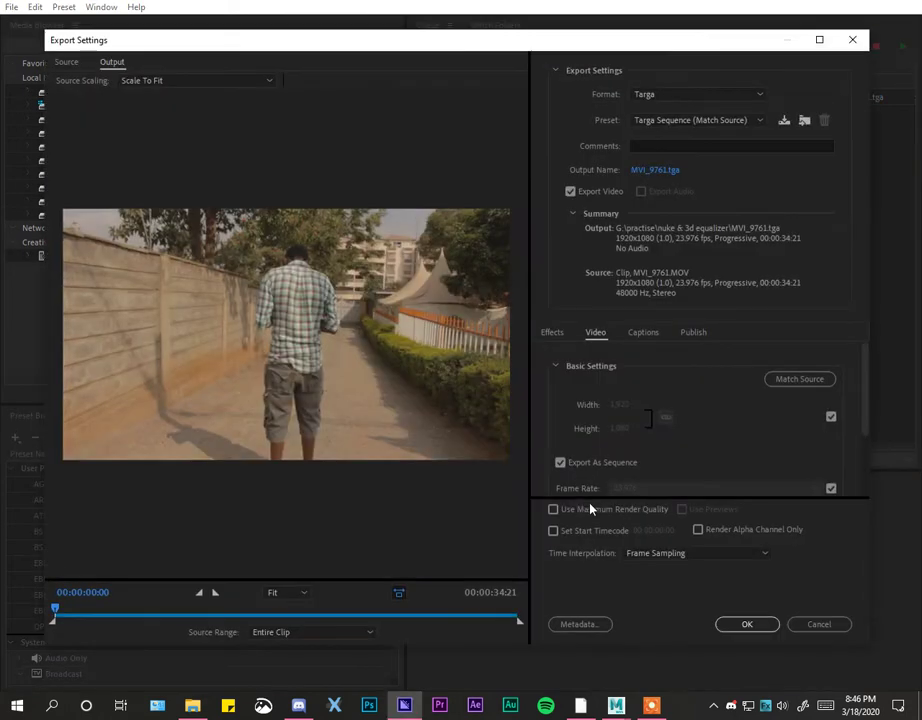
pyautogui.scroll(-2, 571, 443)
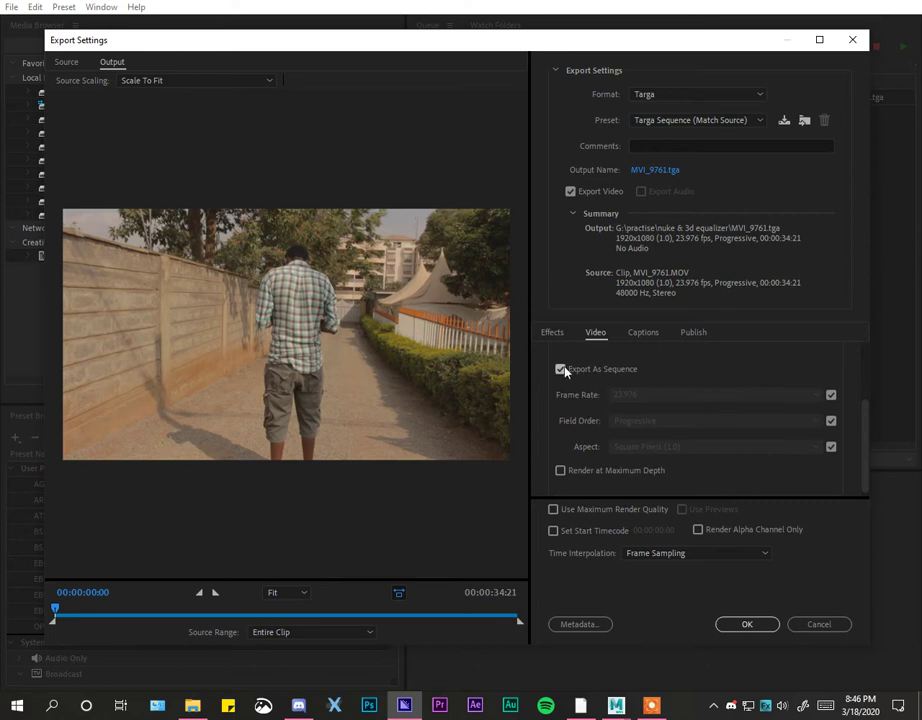
pyautogui.click(815, 628)
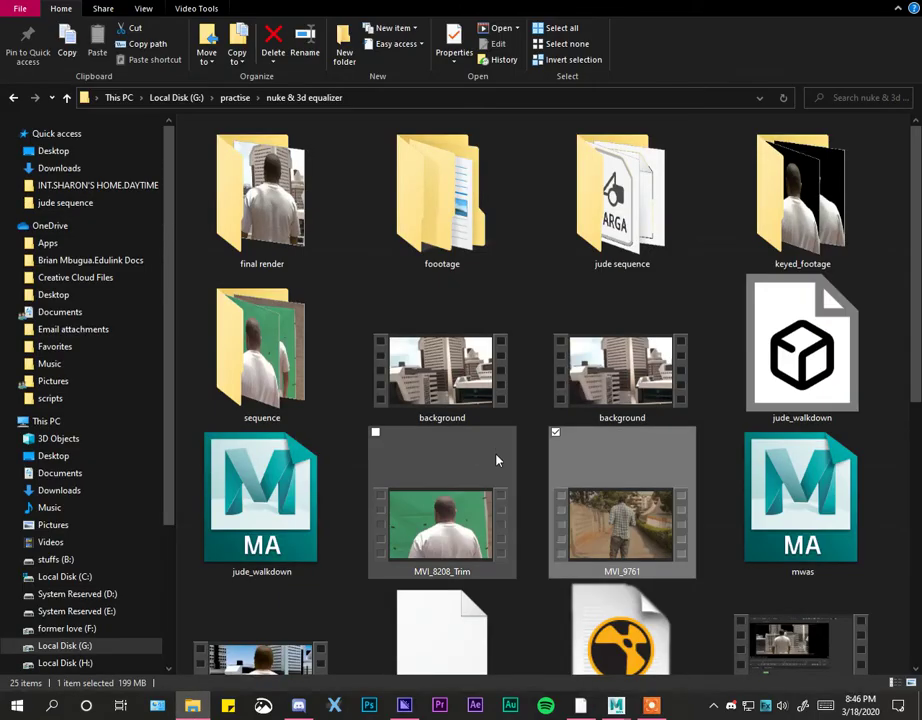
# Browse the walkdown TGA frames in the jude sequence folder, then search Windows for 'fche'.
pyautogui.doubleClick(617, 245)
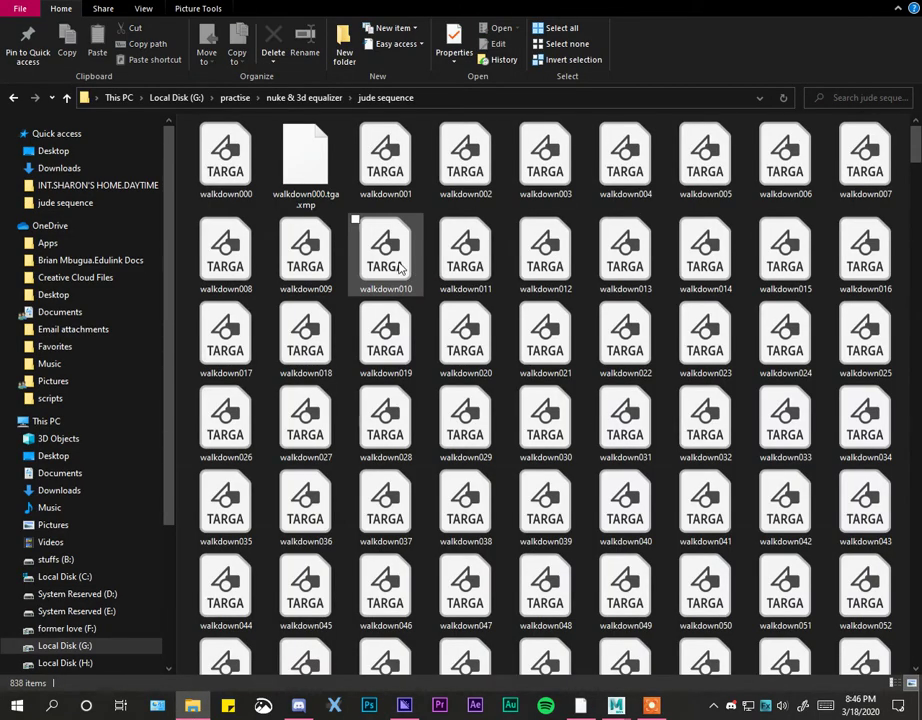
pyautogui.scroll(-10, 480, 282)
pyautogui.scroll(-20, 480, 282)
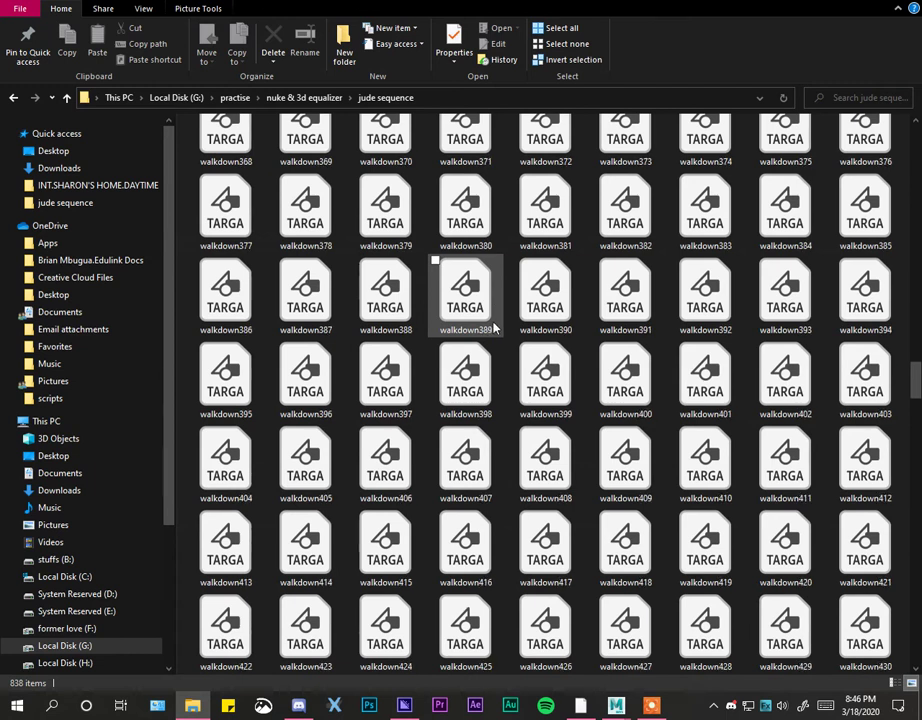
pyautogui.click(17, 705)
pyautogui.write('fche')
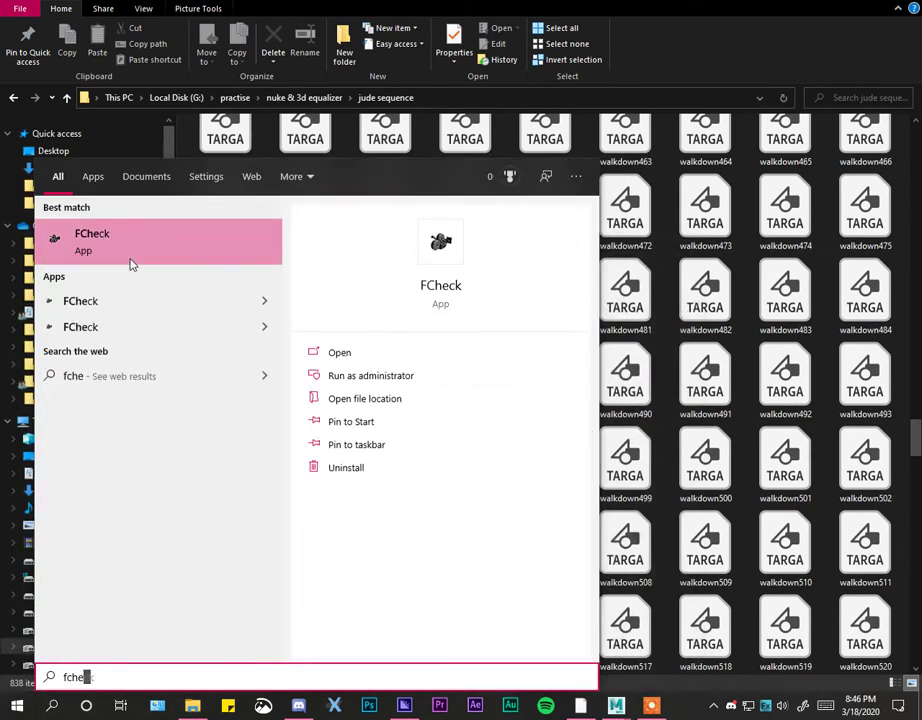
# Launch FCheck and play the walkdown001 frame sequence as an animation.
pyautogui.click(130, 261)
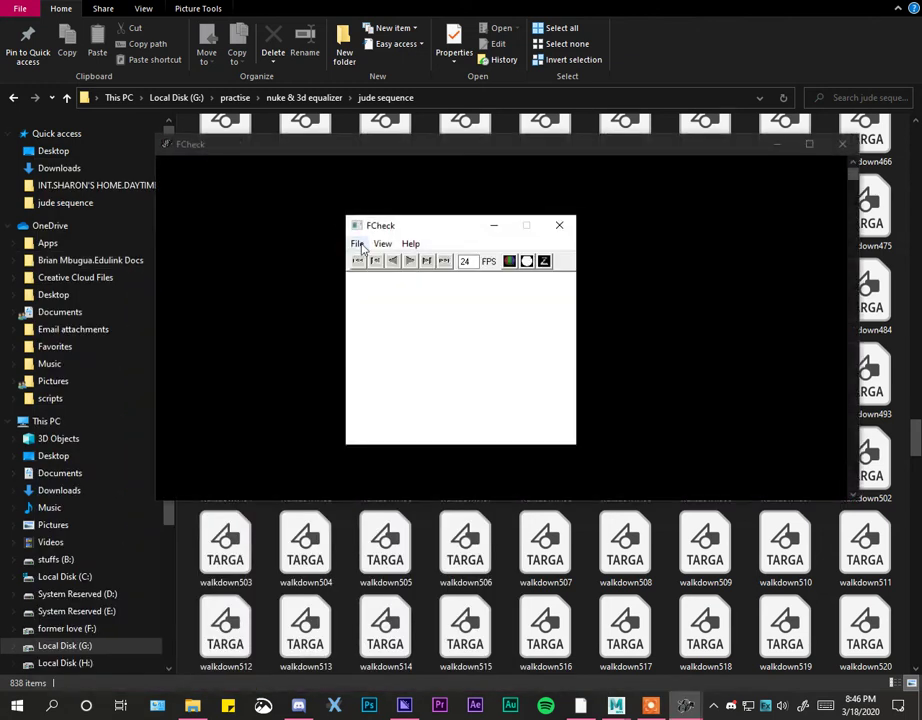
pyautogui.click(357, 244)
pyautogui.click(381, 276)
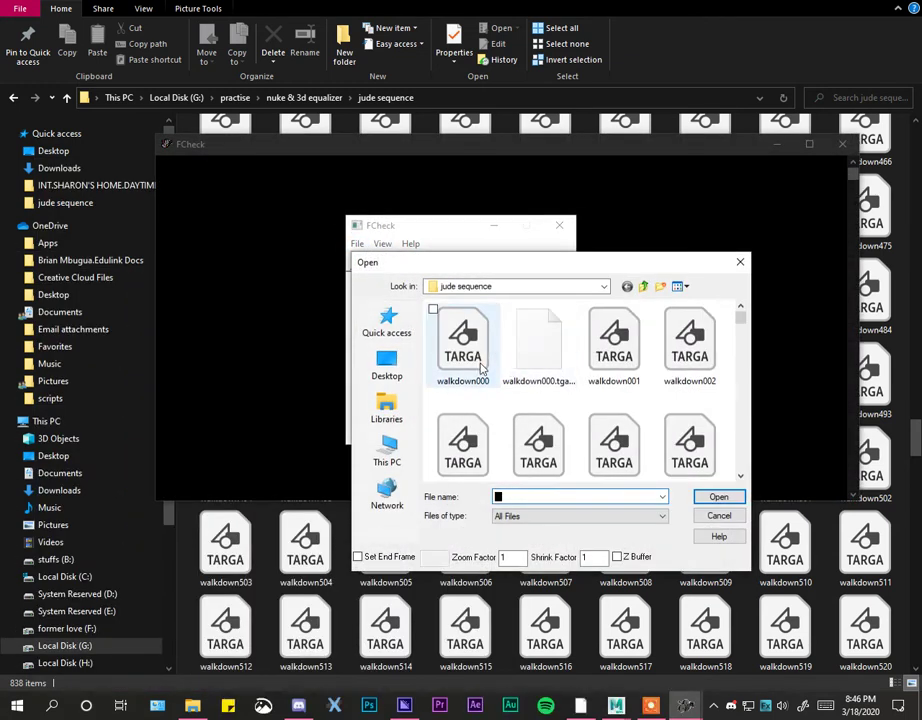
pyautogui.click(612, 345)
pyautogui.click(712, 500)
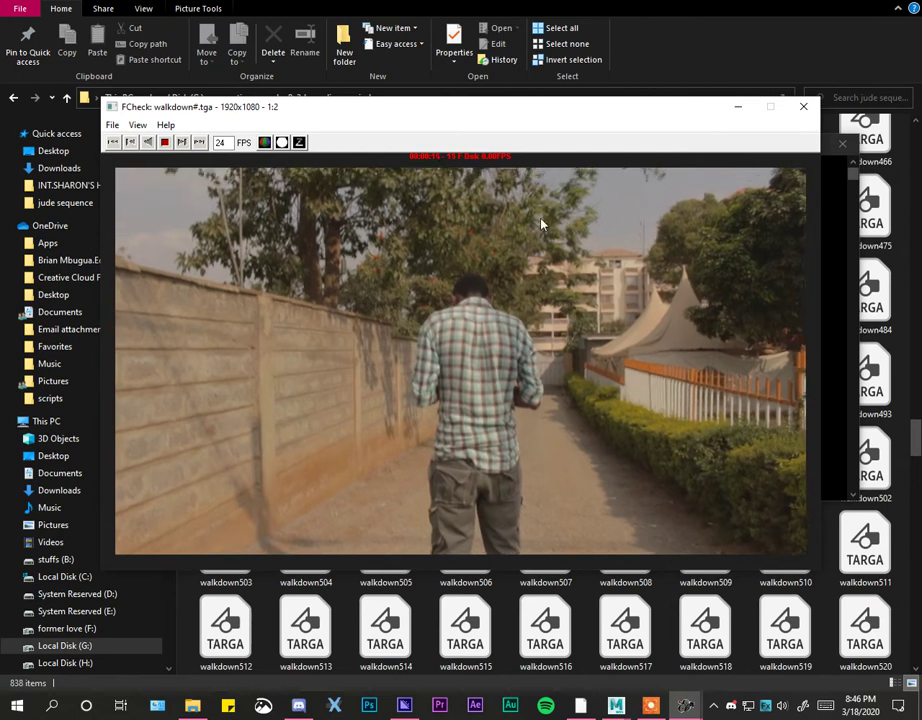
# Close FCheck and bring the Maya window back to the front.
pyautogui.click(803, 106)
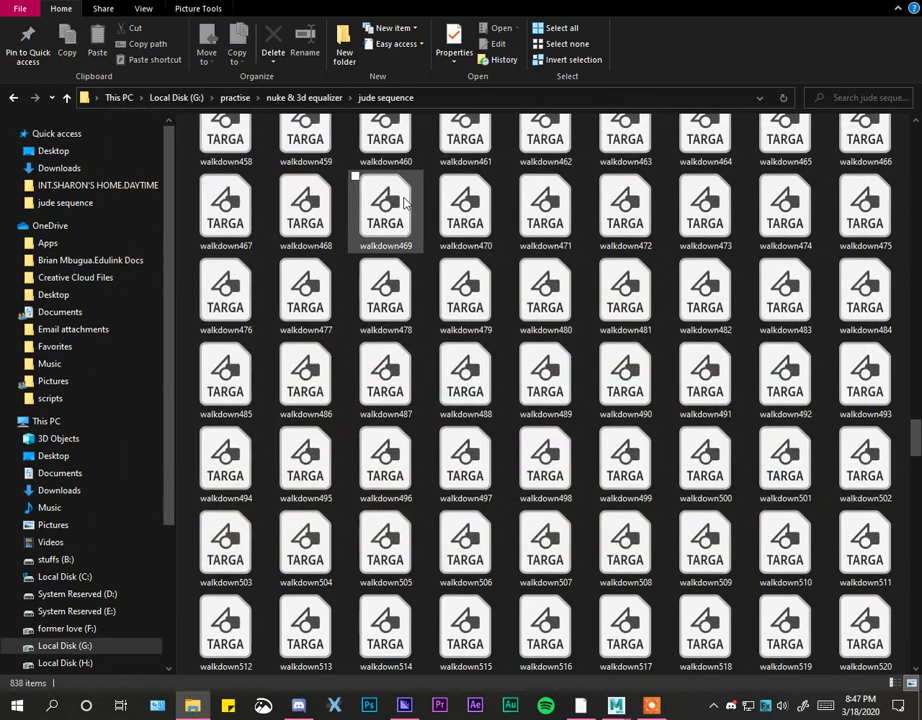
pyautogui.moveTo(617, 706)
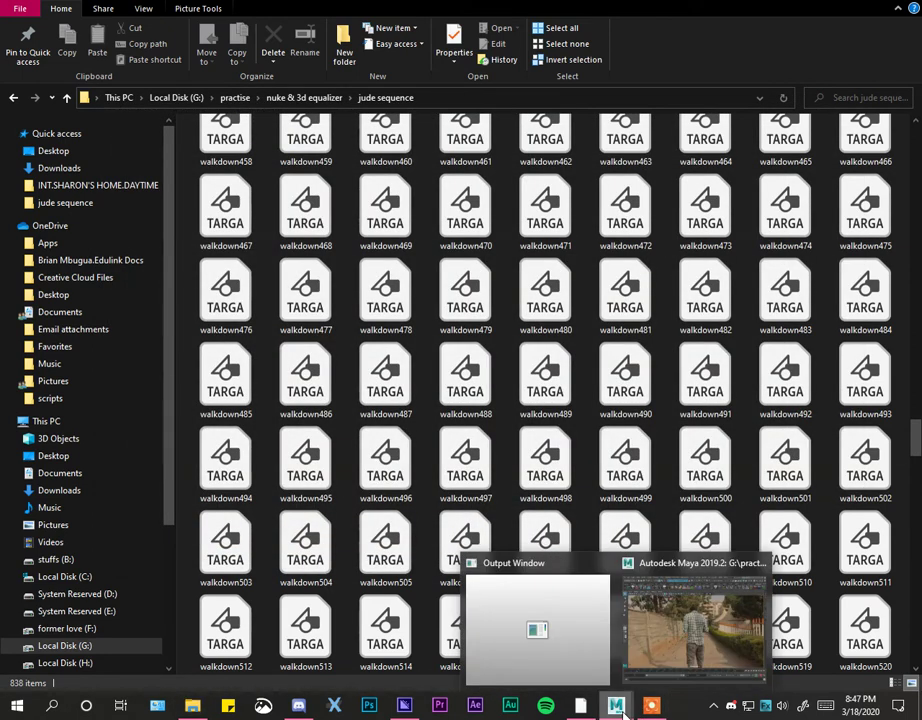
pyautogui.click(700, 640)
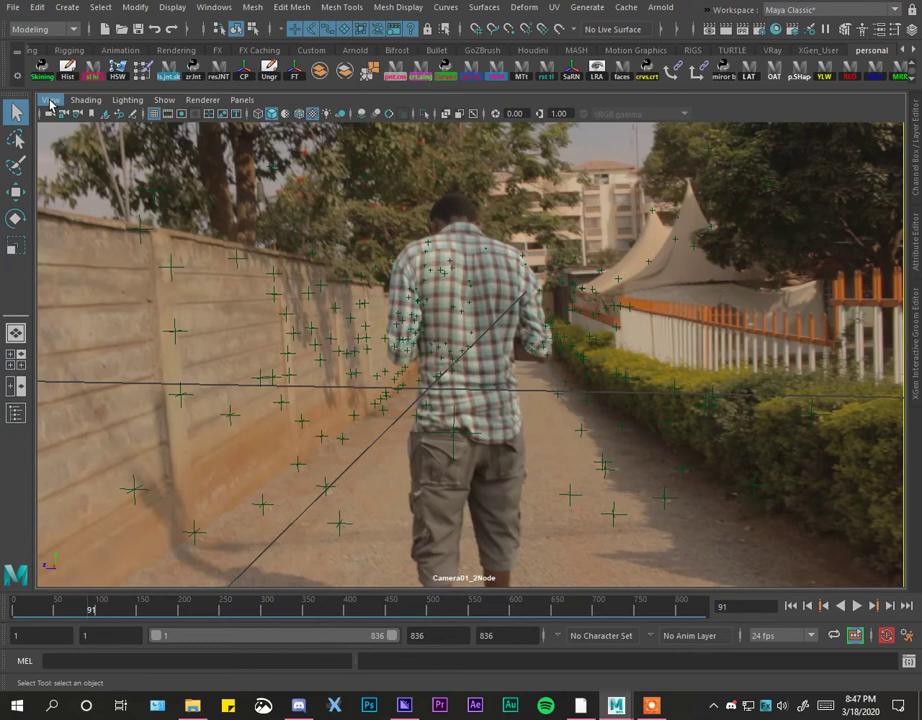
# Show imagePlaneShape1's attributes, using the walkdown000.tga sequence at image number 91.
pyautogui.click(50, 104)
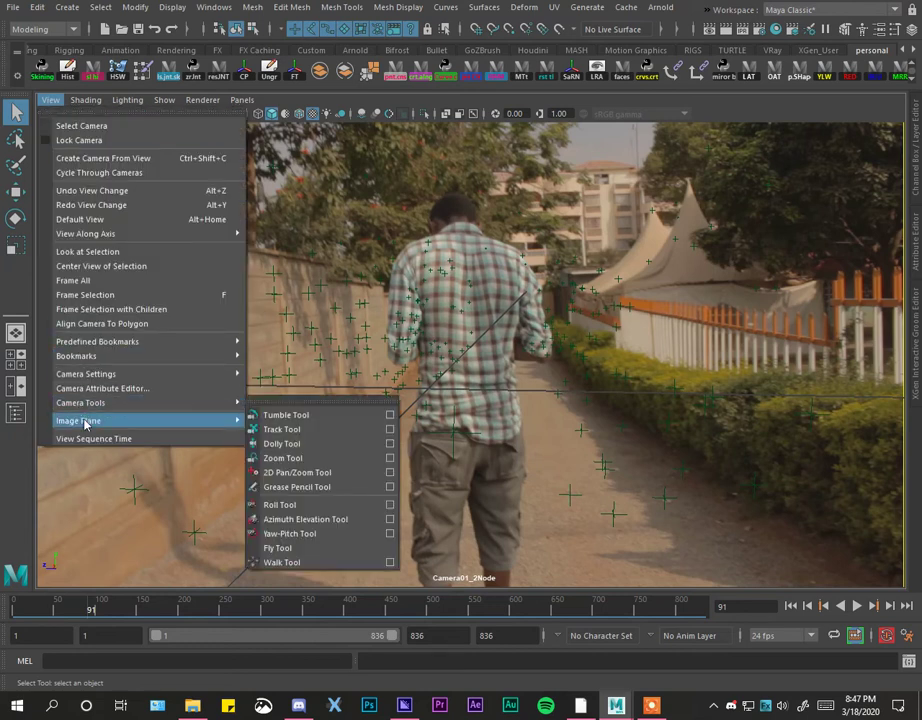
pyautogui.moveTo(94, 421)
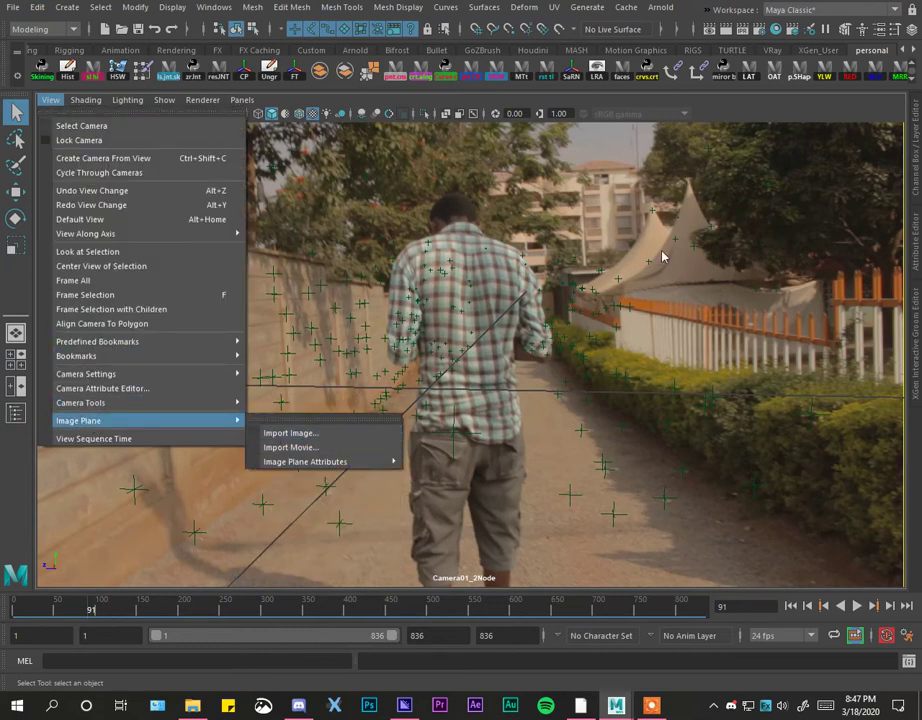
pyautogui.click(634, 233)
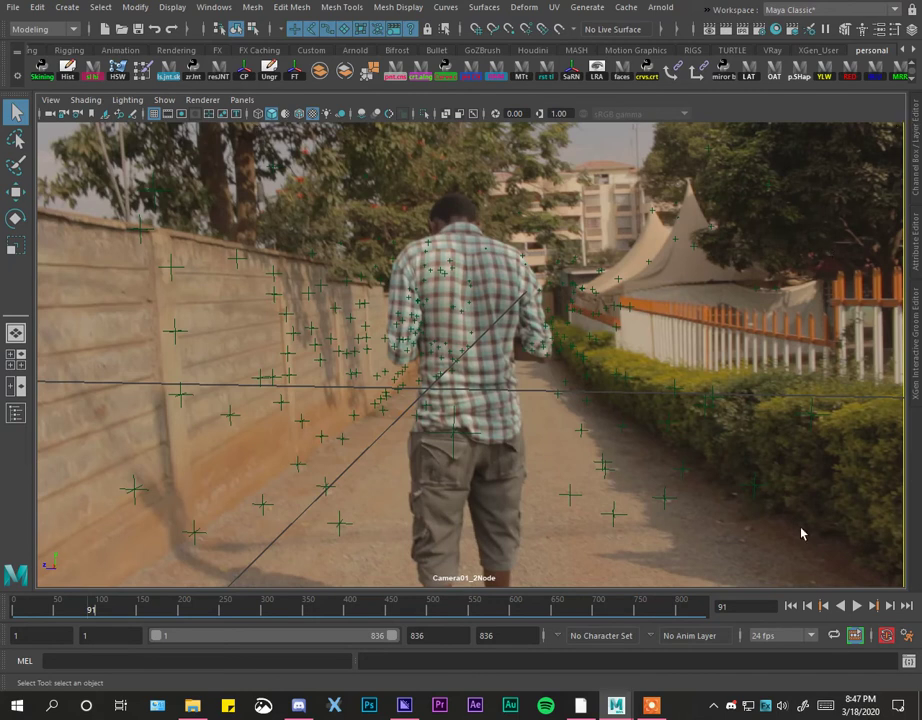
pyautogui.click(918, 244)
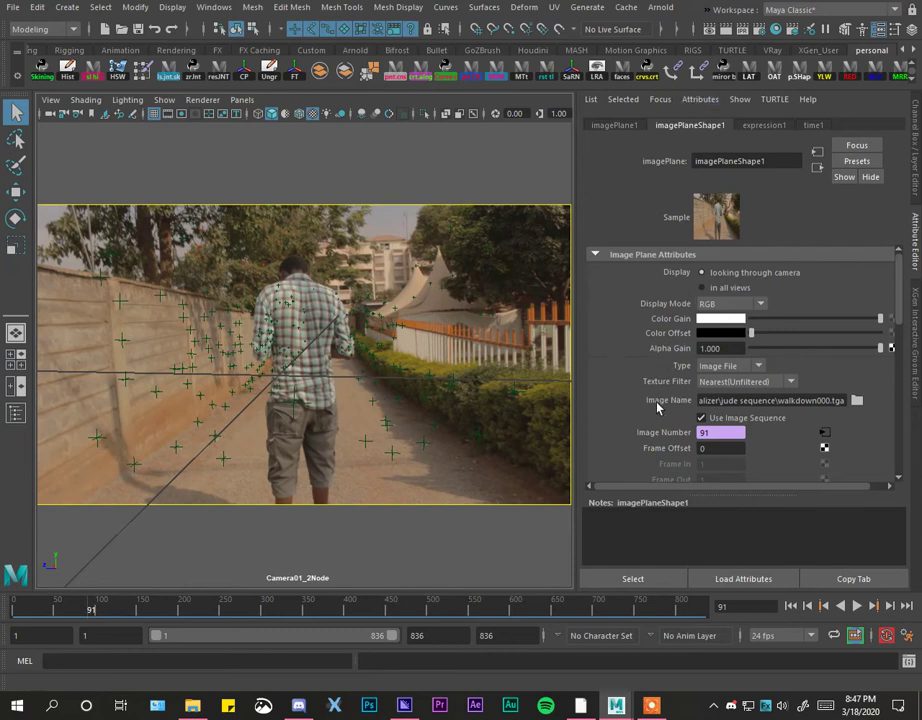
# Look over the walkdown TGA files without picking one, then turn off Use Image Sequence.
pyautogui.click(857, 400)
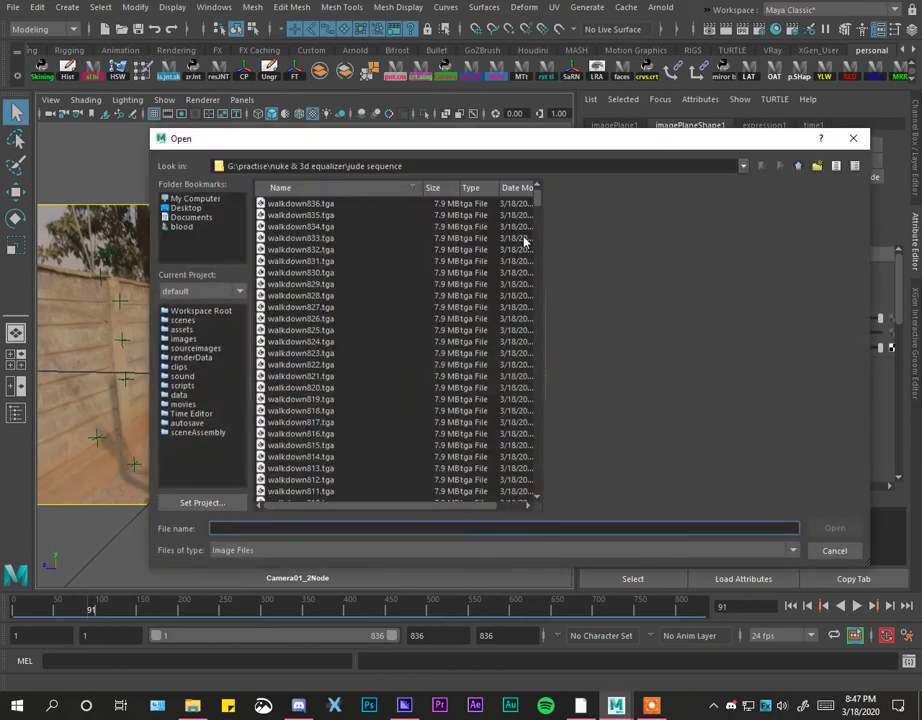
pyautogui.scroll(-11, 383, 335)
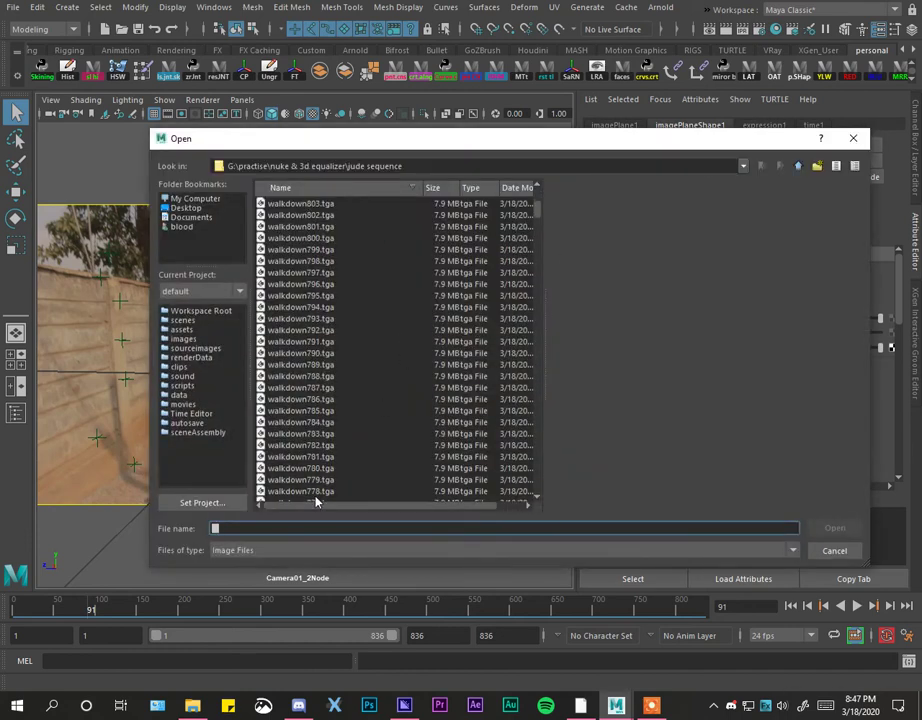
pyautogui.click(834, 550)
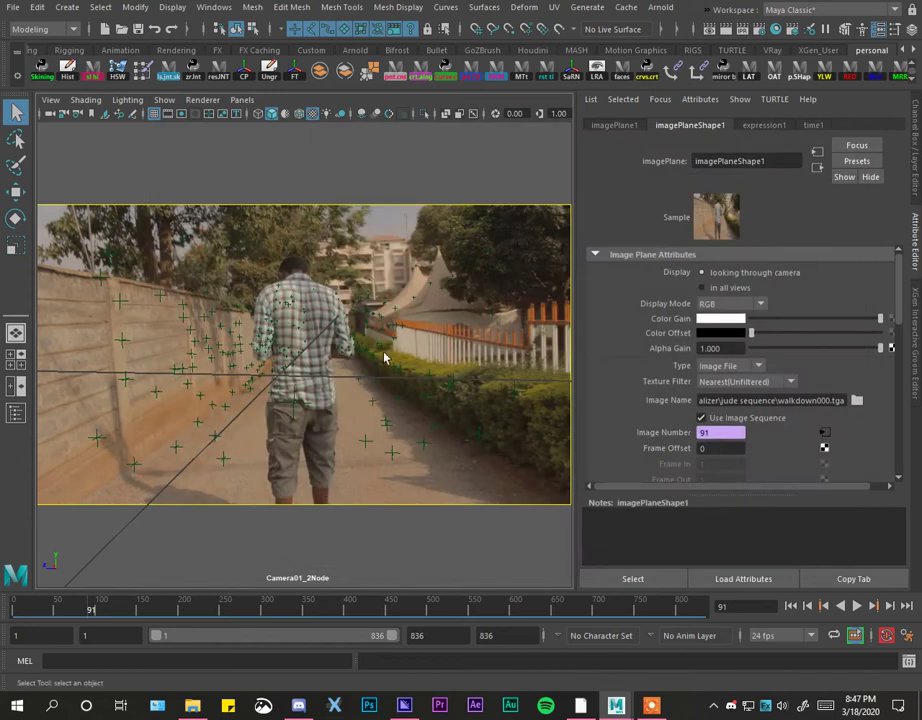
pyautogui.click(702, 419)
# Re-enable Use Image Sequence and play the walking footage forwards, then Alt+Tab to Media Encoder.
pyautogui.moveTo(140, 609); pyautogui.dragTo(15, 611)
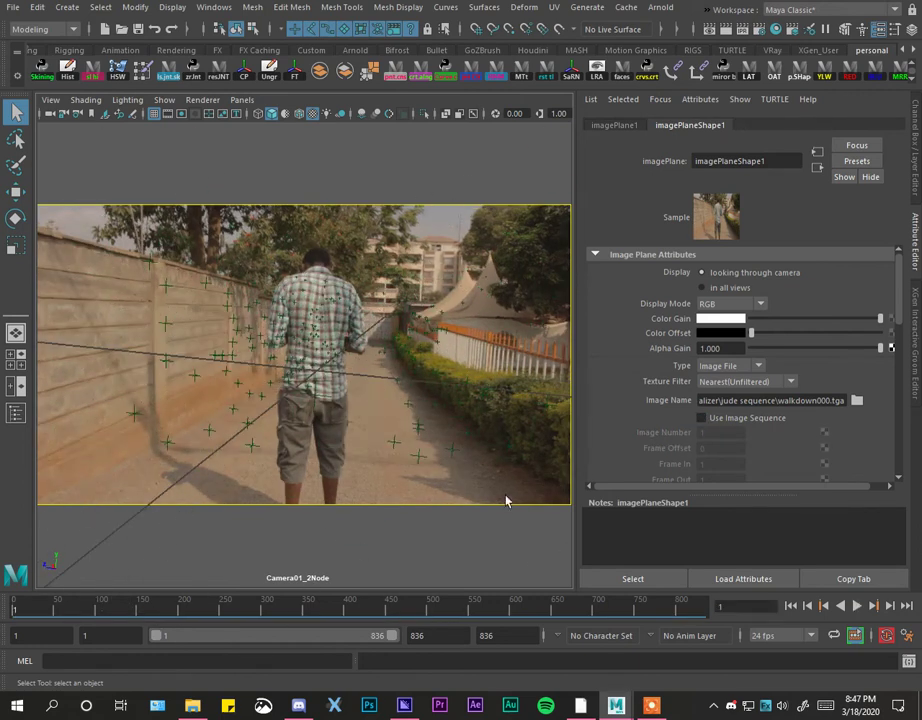
pyautogui.click(702, 418)
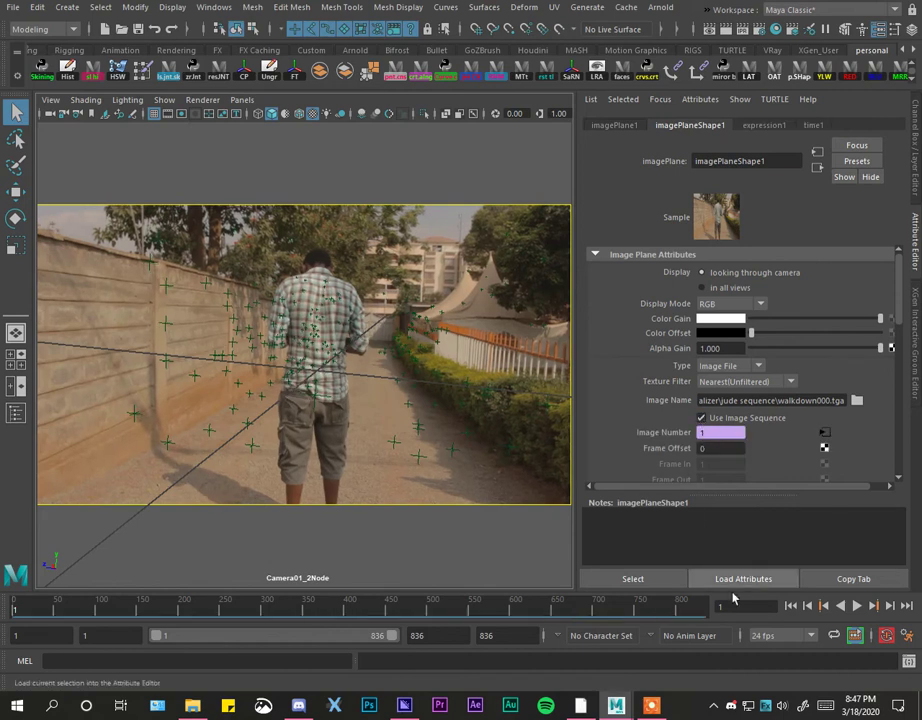
pyautogui.click(857, 606)
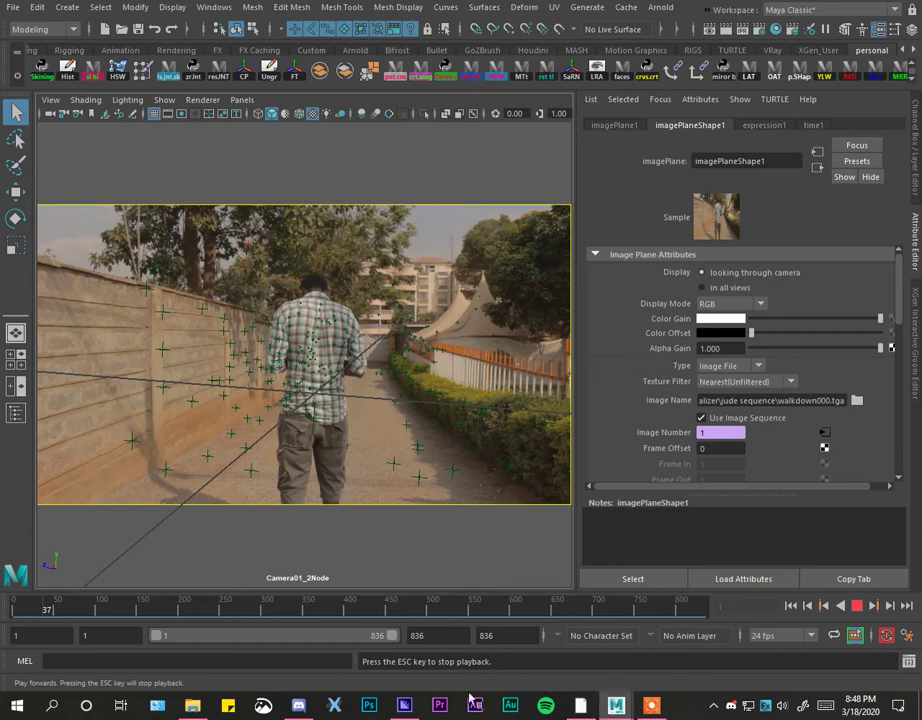
pyautogui.hotkey('alt', 'Tab')
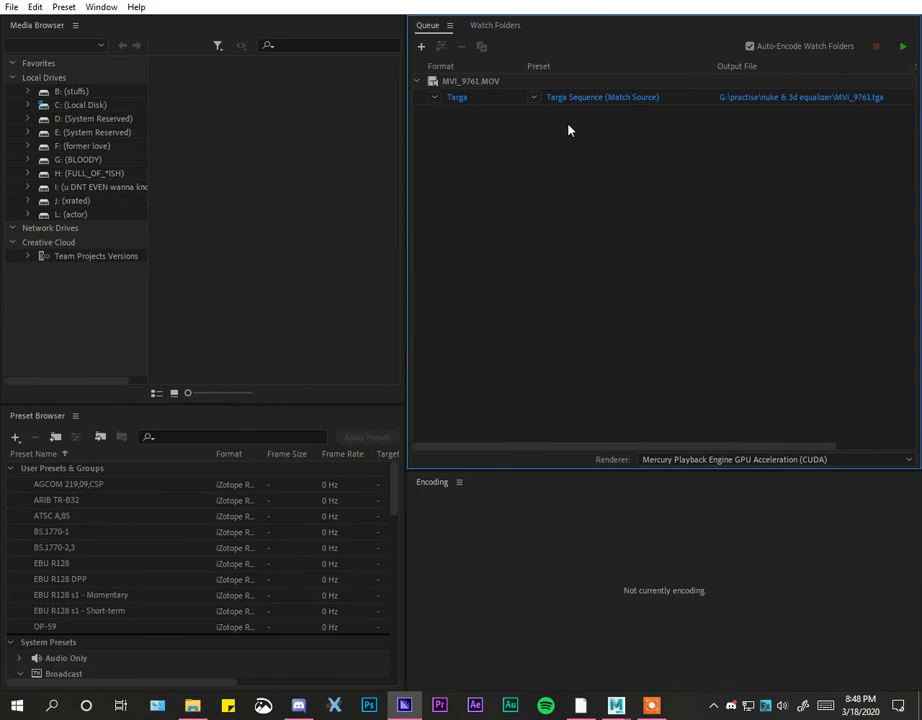
pyautogui.click(601, 98)
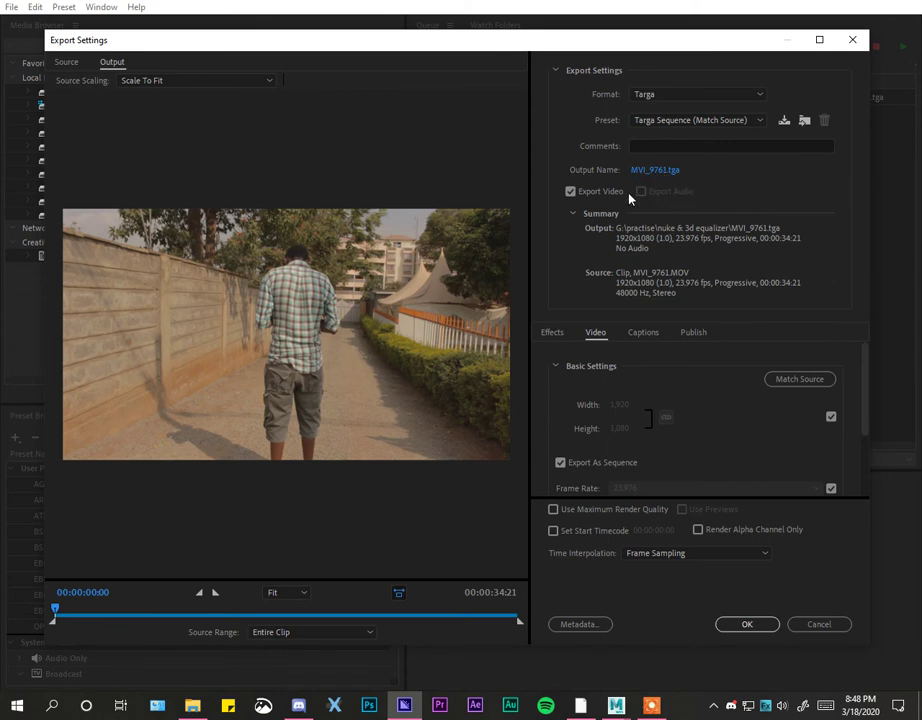
pyautogui.click(811, 627)
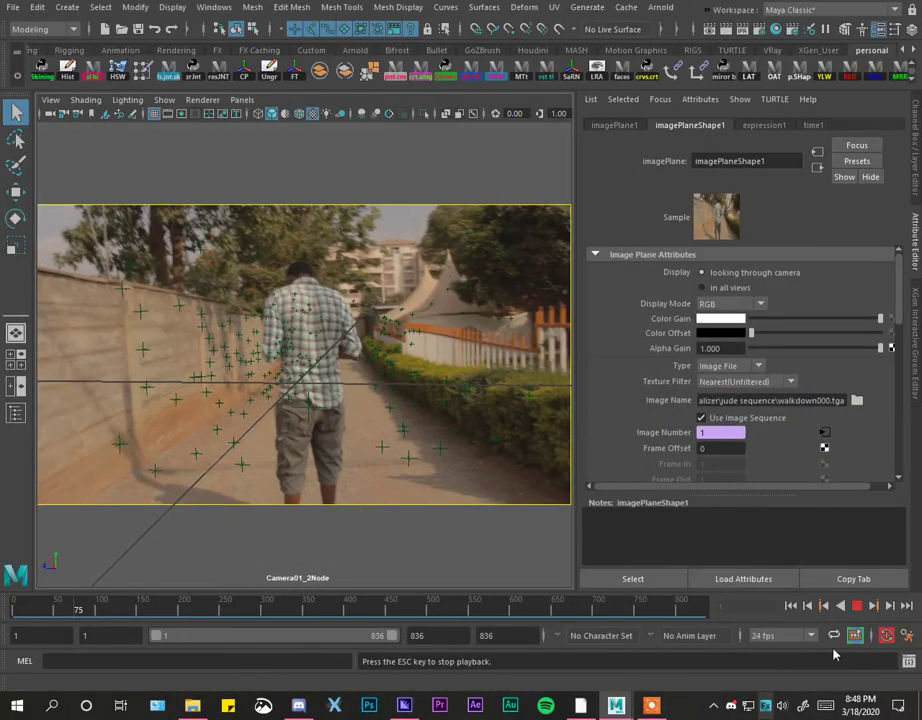
# Stop playback at frame 81, leaving walkdown image 81 behind the track points.
pyautogui.click(856, 606)
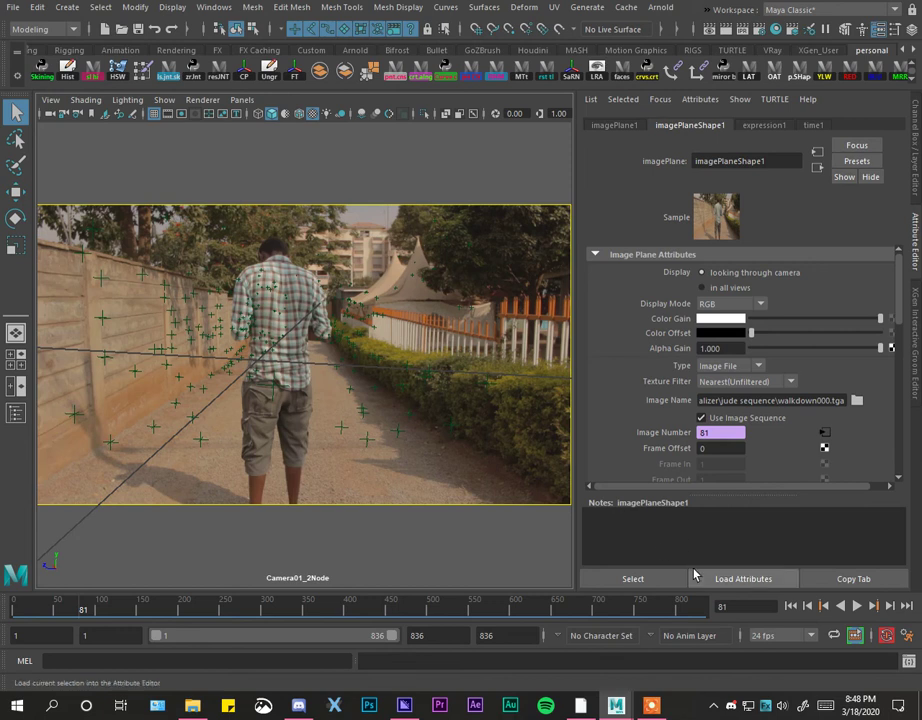
pyautogui.click(651, 706)
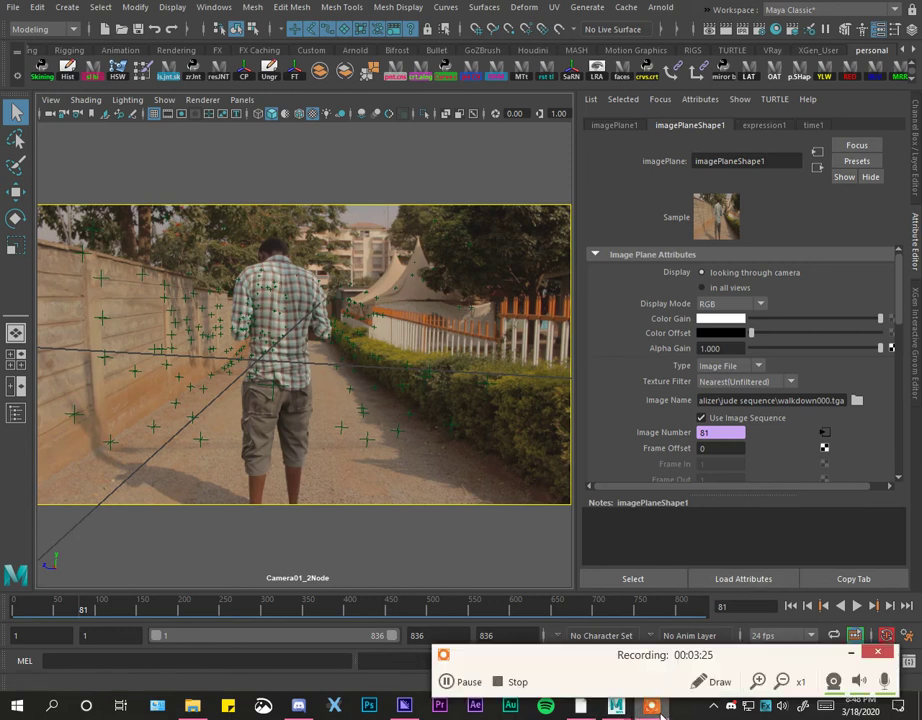